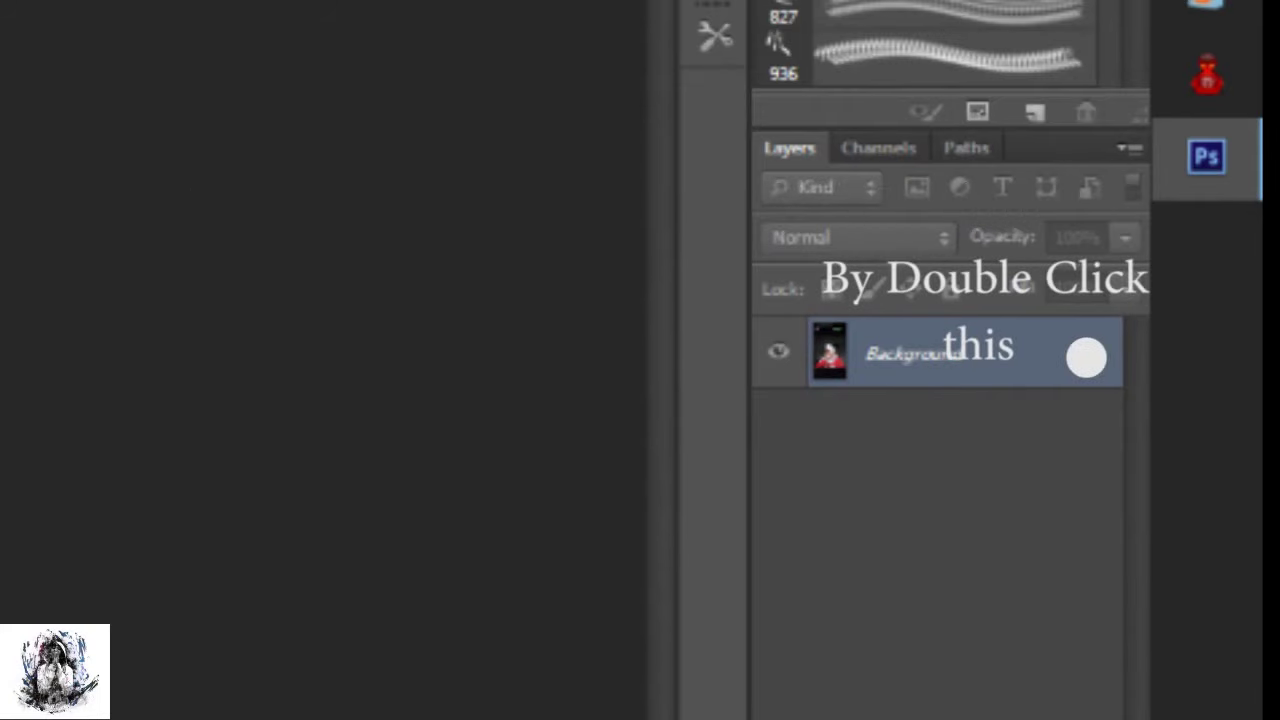
# Unlock the locked Background into an editable Layer 0
pyautogui.doubleClick(1086, 357)
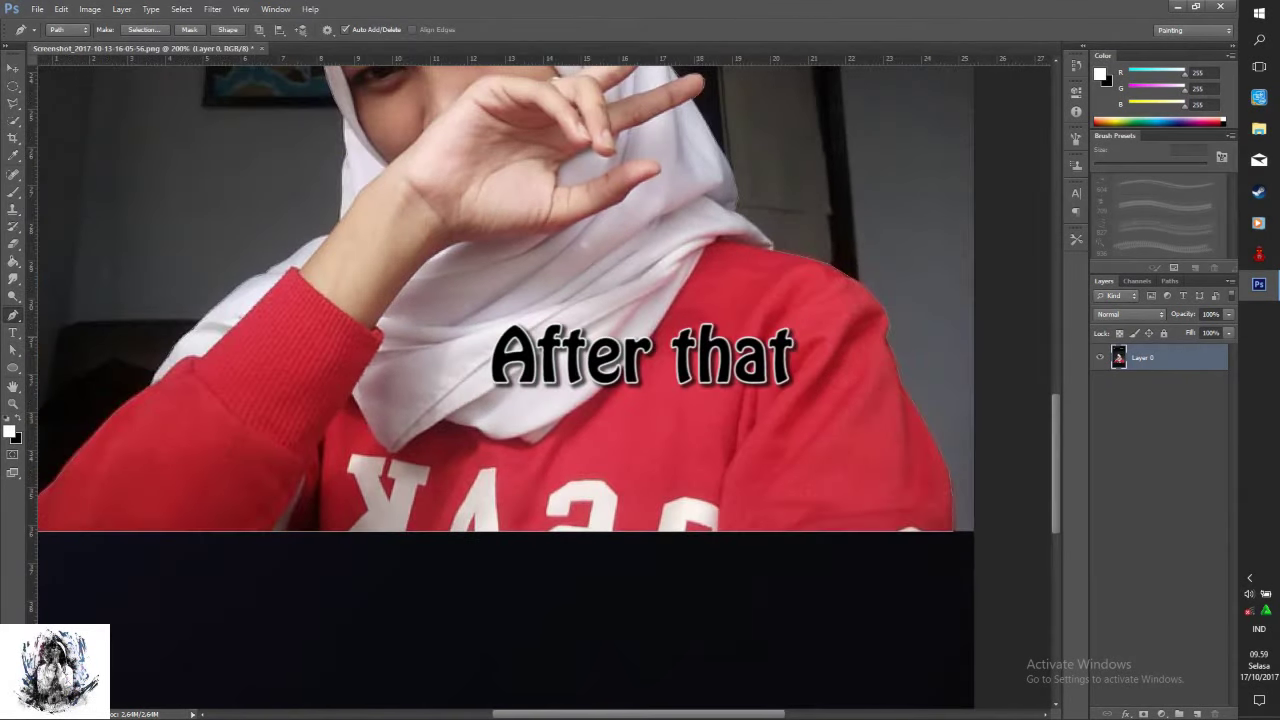
# Turn the traced pen path around the person into a selection
pyautogui.rightClick(661, 328)
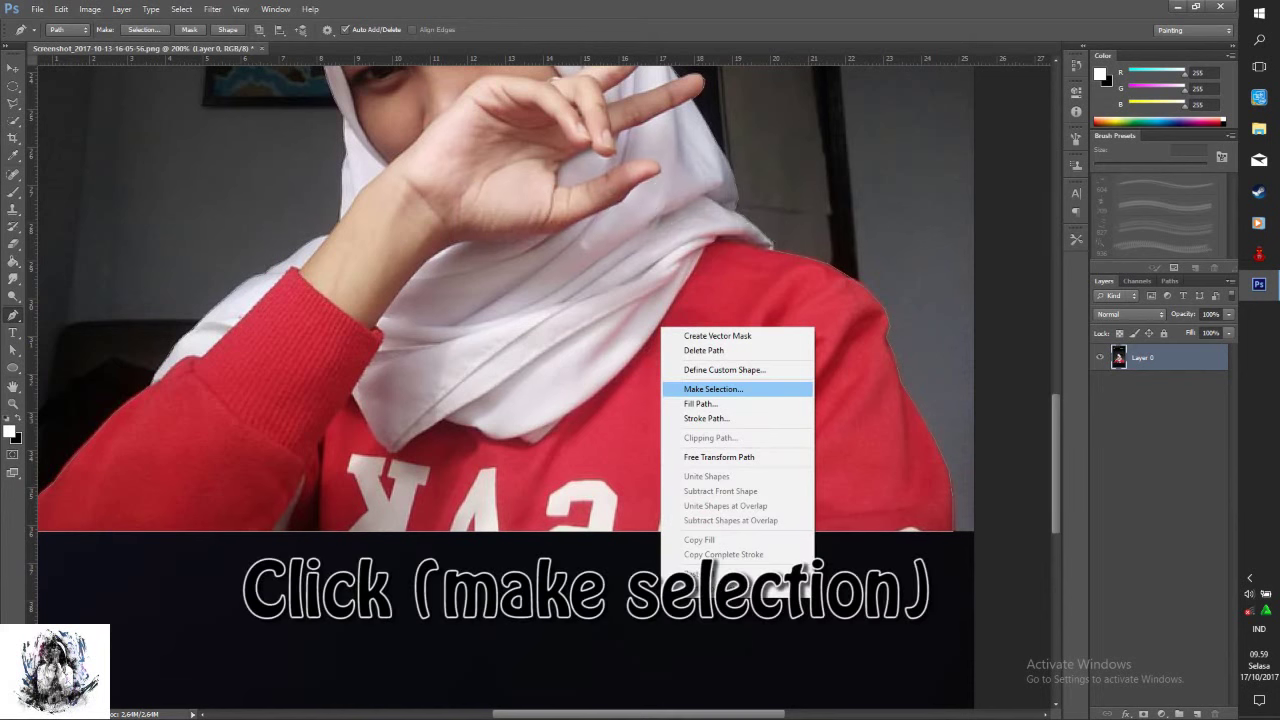
pyautogui.click(713, 389)
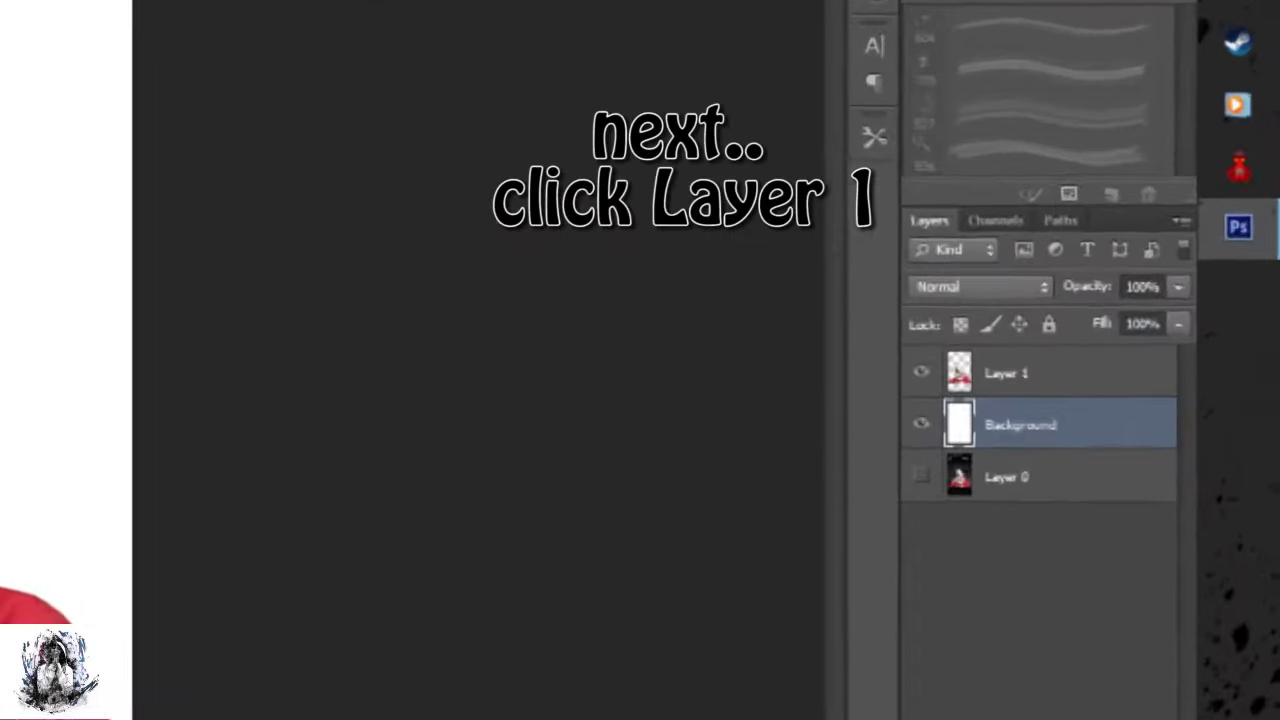
# Shrink the cut-out portrait on Layer 1 proportionally with Free Transform
pyautogui.click(910, 384)
pyautogui.hotkey('ctrl', 't')
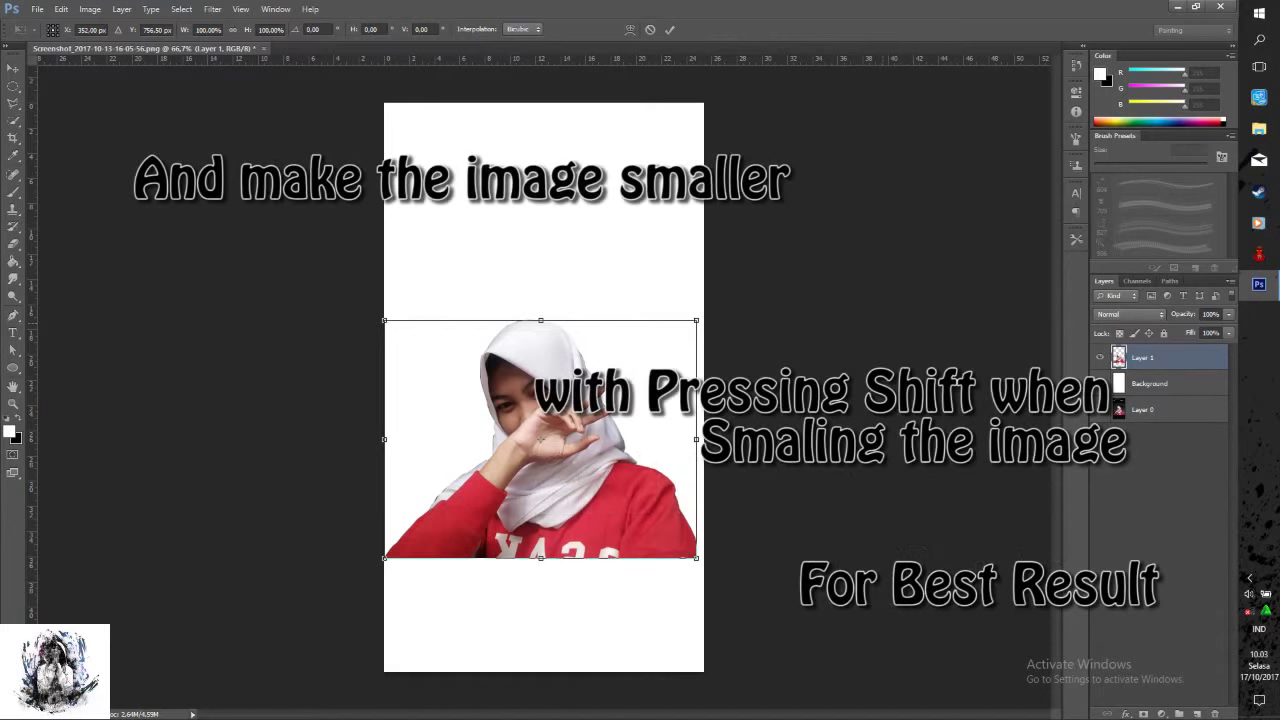
pyautogui.moveTo(696, 321); pyautogui.dragTo(656, 351)
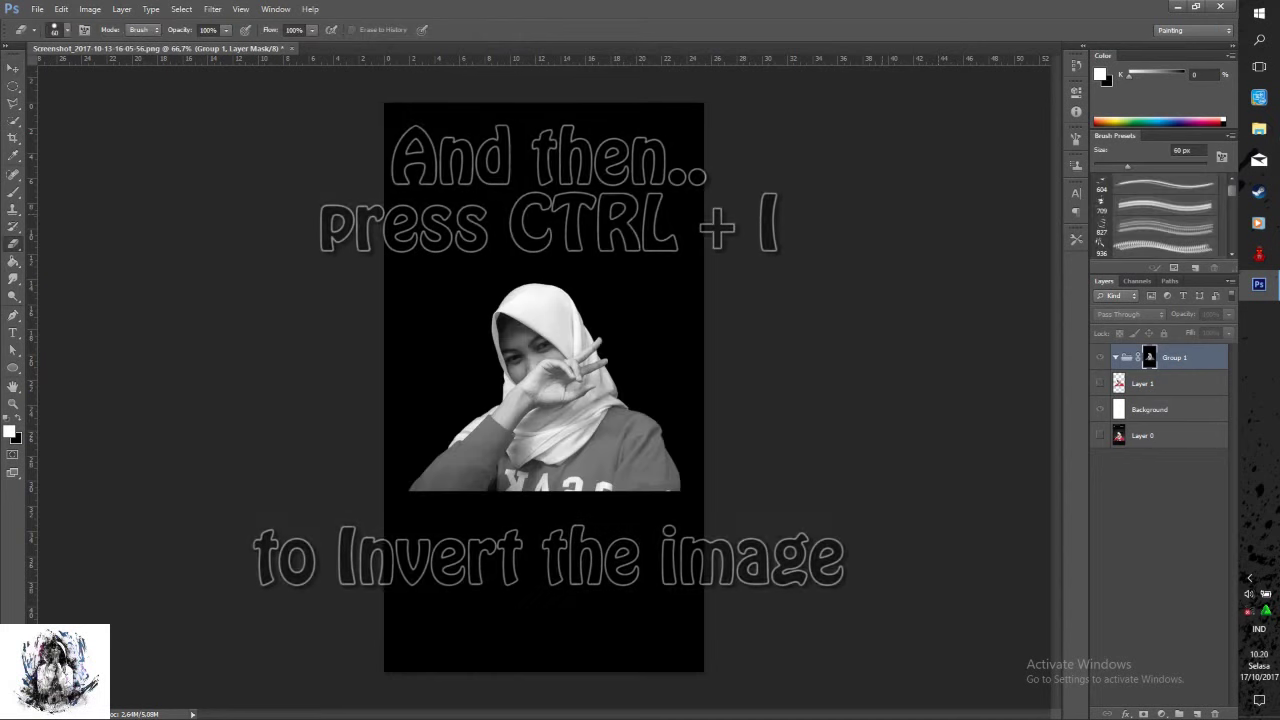
# Invert Group 1's mask and commit the placed ink smudge image
pyautogui.hotkey('ctrl', 'i')
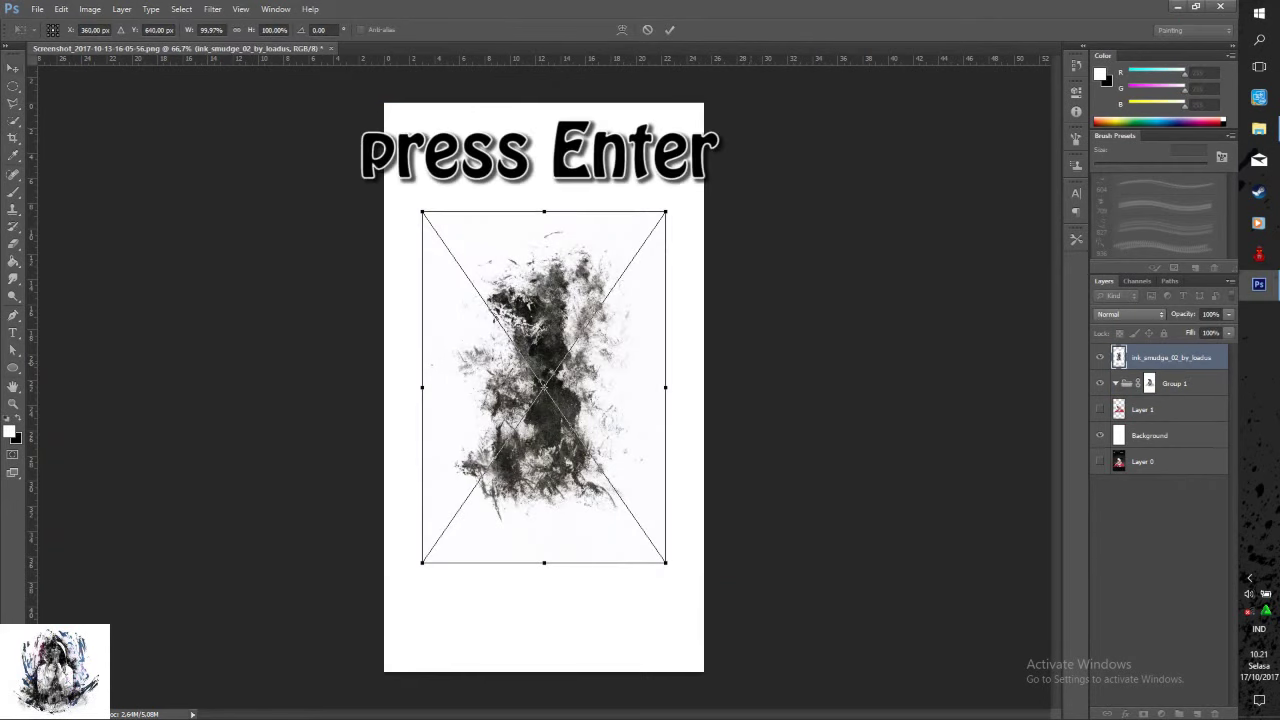
pyautogui.press('Return')
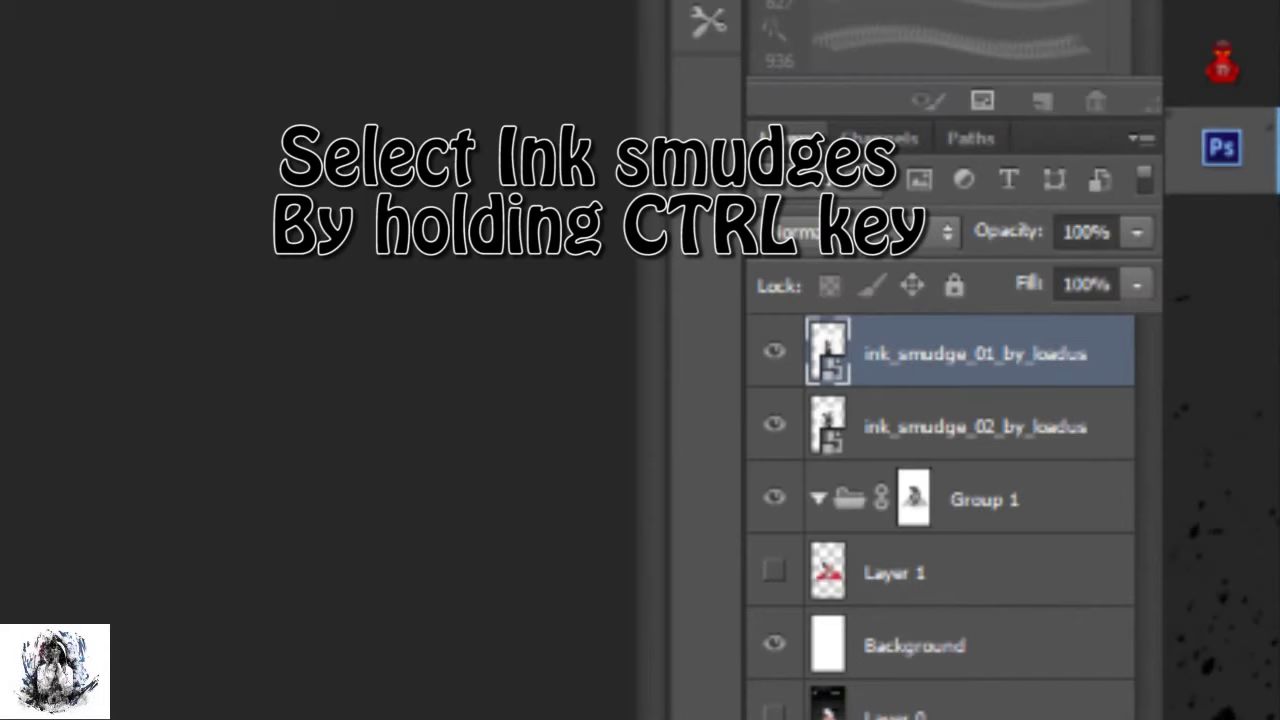
# Move both ink smudge layers into Group 1 and set their blend mode to Multiply
pyautogui.keyDown('ctrl'); pyautogui.click(880, 450); pyautogui.keyUp('ctrl')
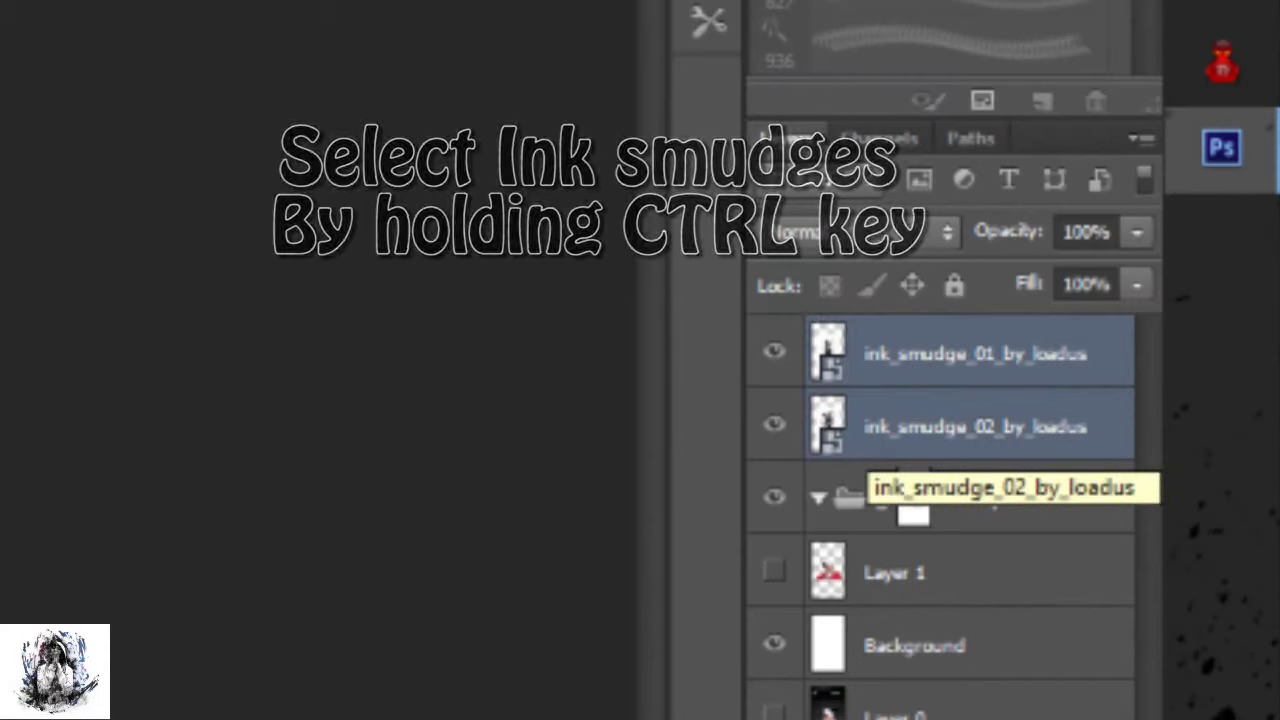
pyautogui.moveTo(880, 430); pyautogui.dragTo(900, 497)
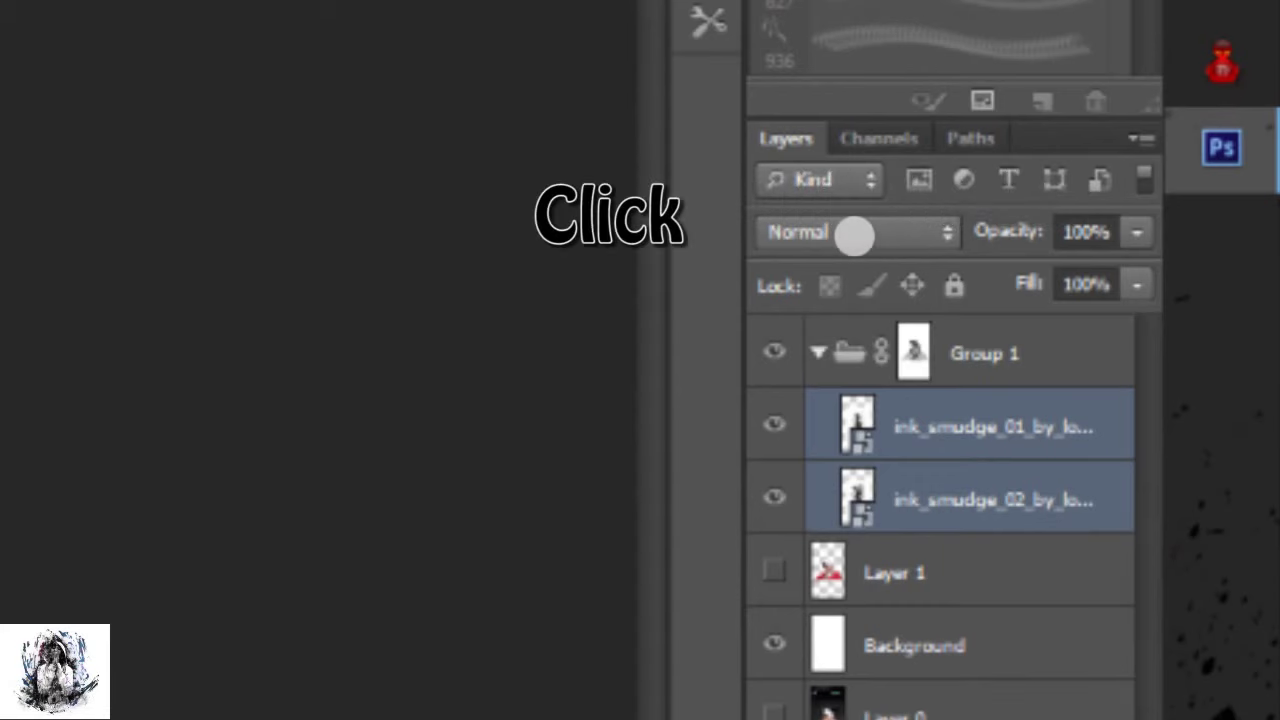
pyautogui.click(851, 231)
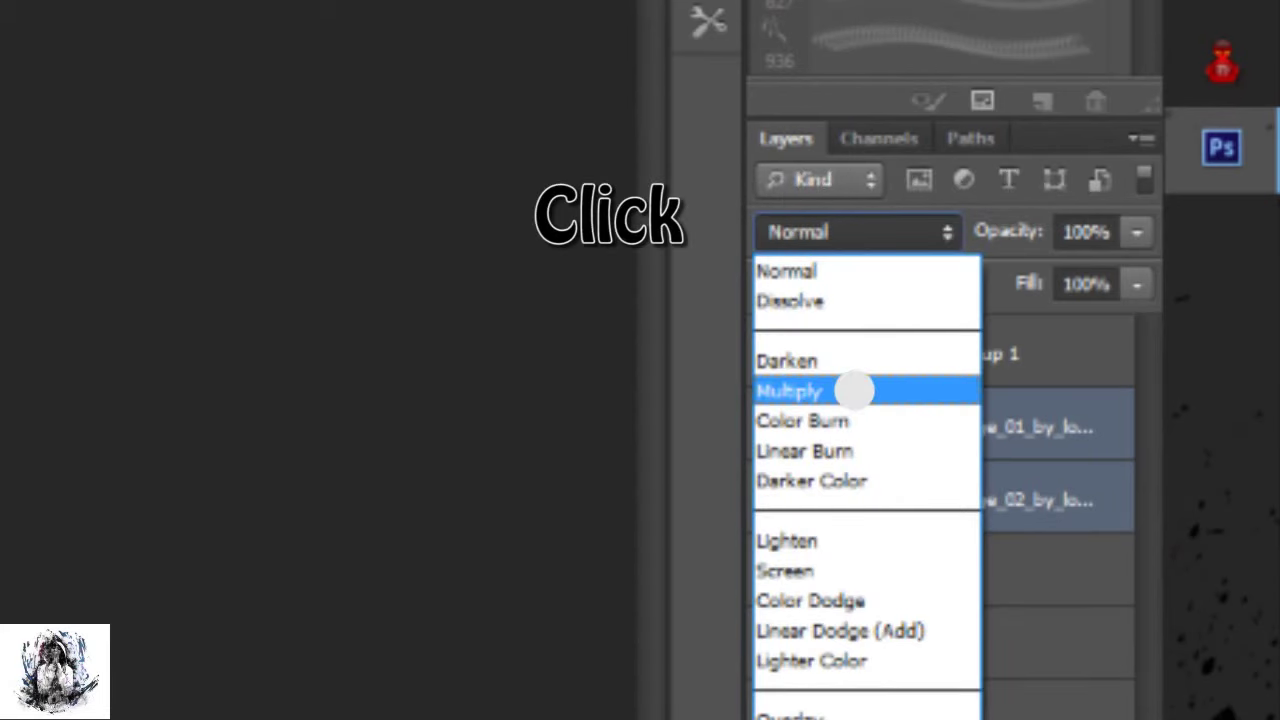
pyautogui.click(854, 391)
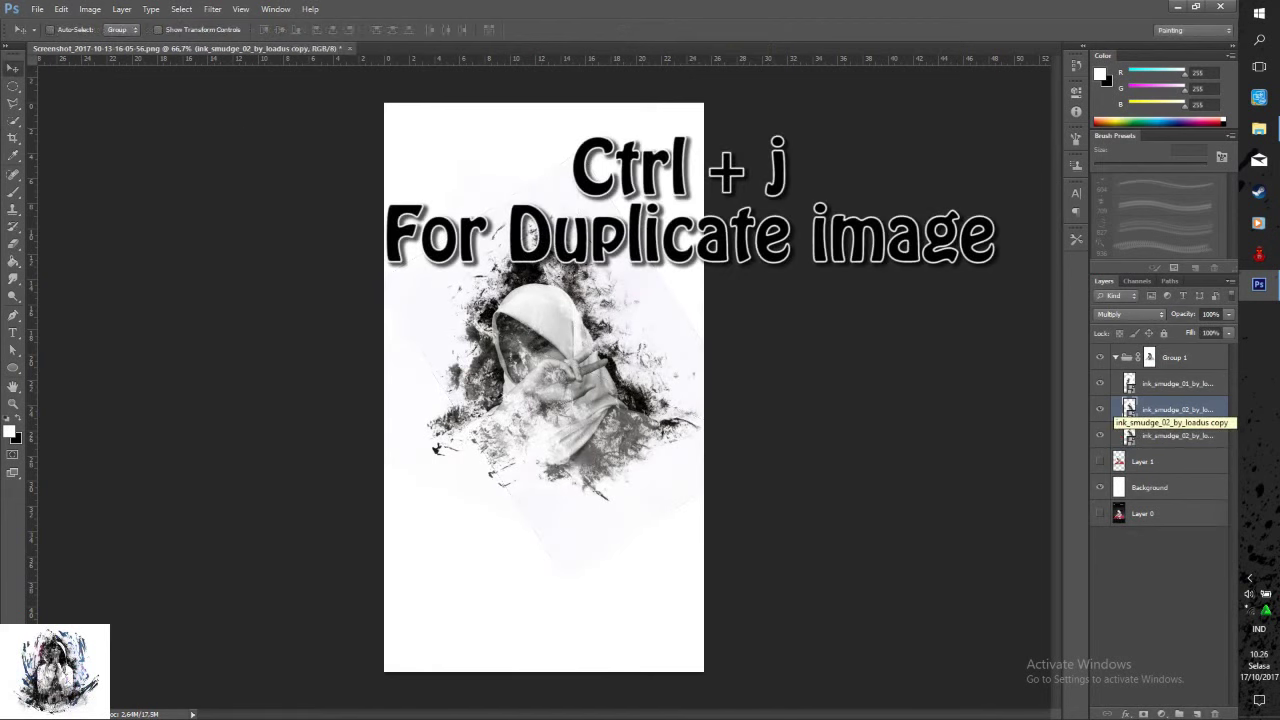
# Rotate the duplicated ink smudge, then select Layer 1 to edit its mask
pyautogui.hotkey('ctrl', 't')
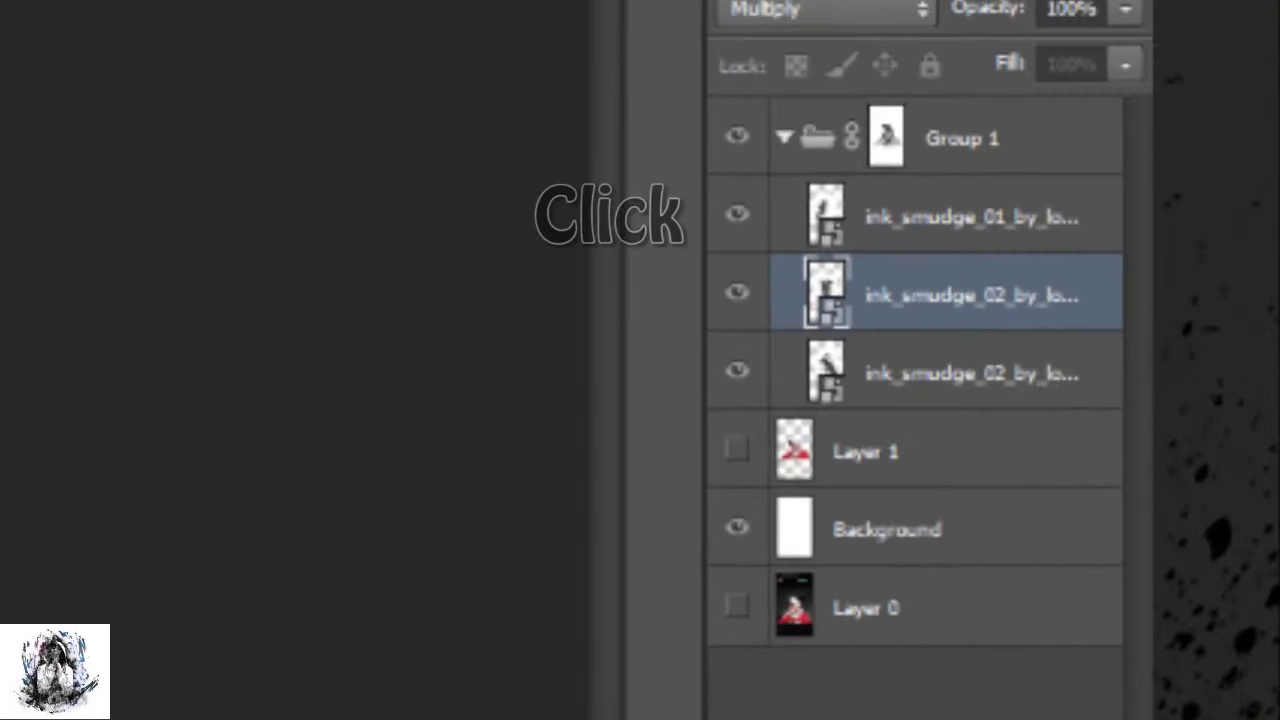
pyautogui.click(1192, 461)
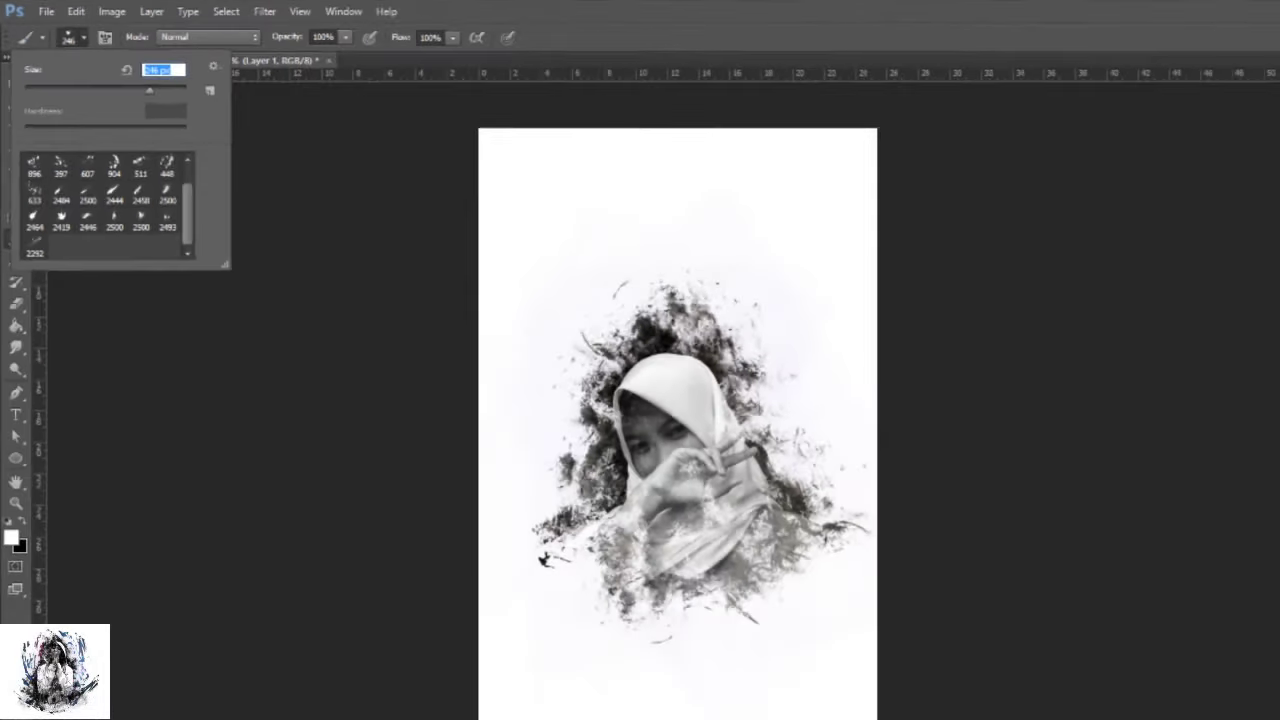
# Paint the red sleeve back near the hand using a 400 px brush on Layer 1's mask
pyautogui.write('400')
pyautogui.press('Return')
pyautogui.click(435, 449)
pyautogui.press('F5')
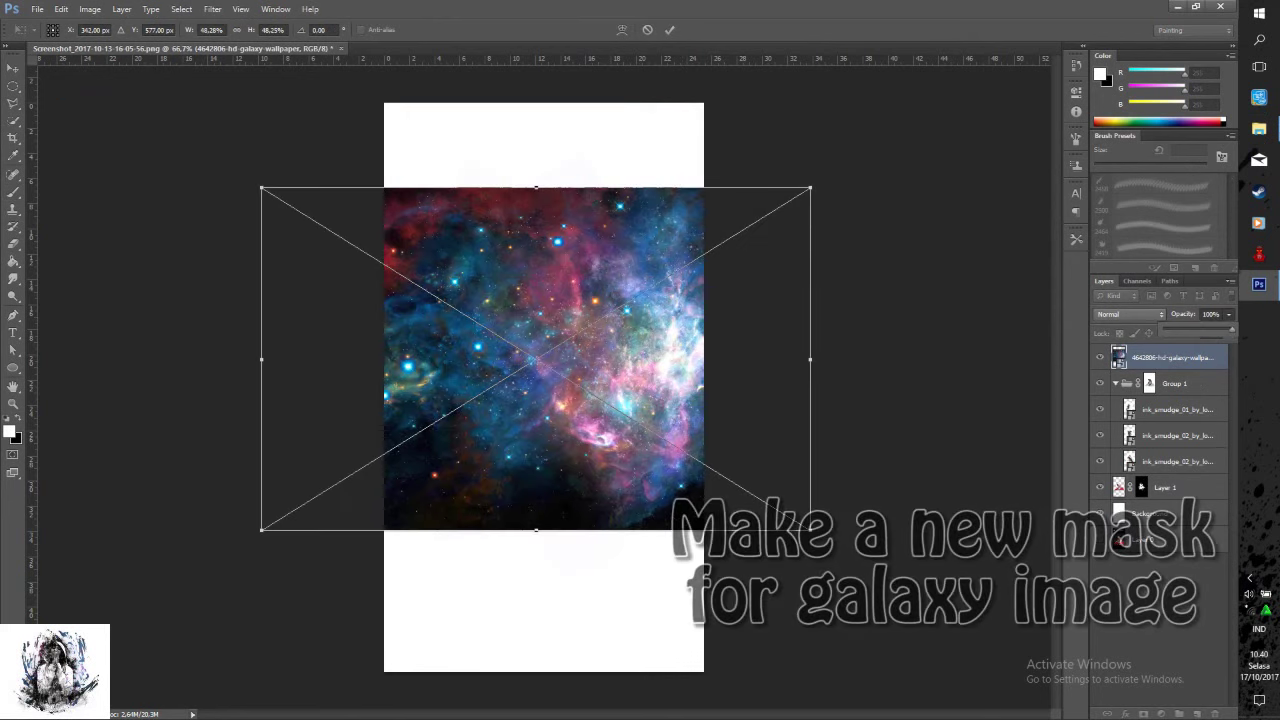
# Commit the galaxy image, give it a hiding layer mask, and pick a splatter brush tip
pyautogui.press('Return')
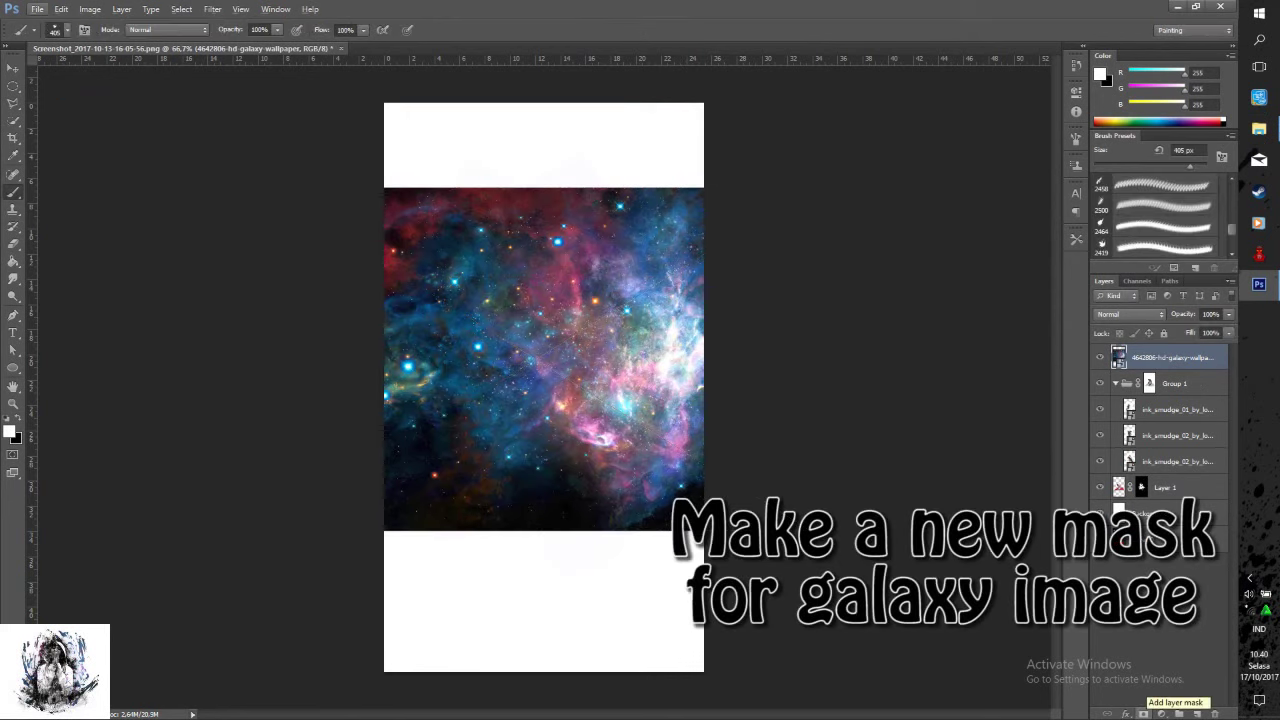
pyautogui.keyDown('alt'); pyautogui.click(1143, 713); pyautogui.keyUp('alt')
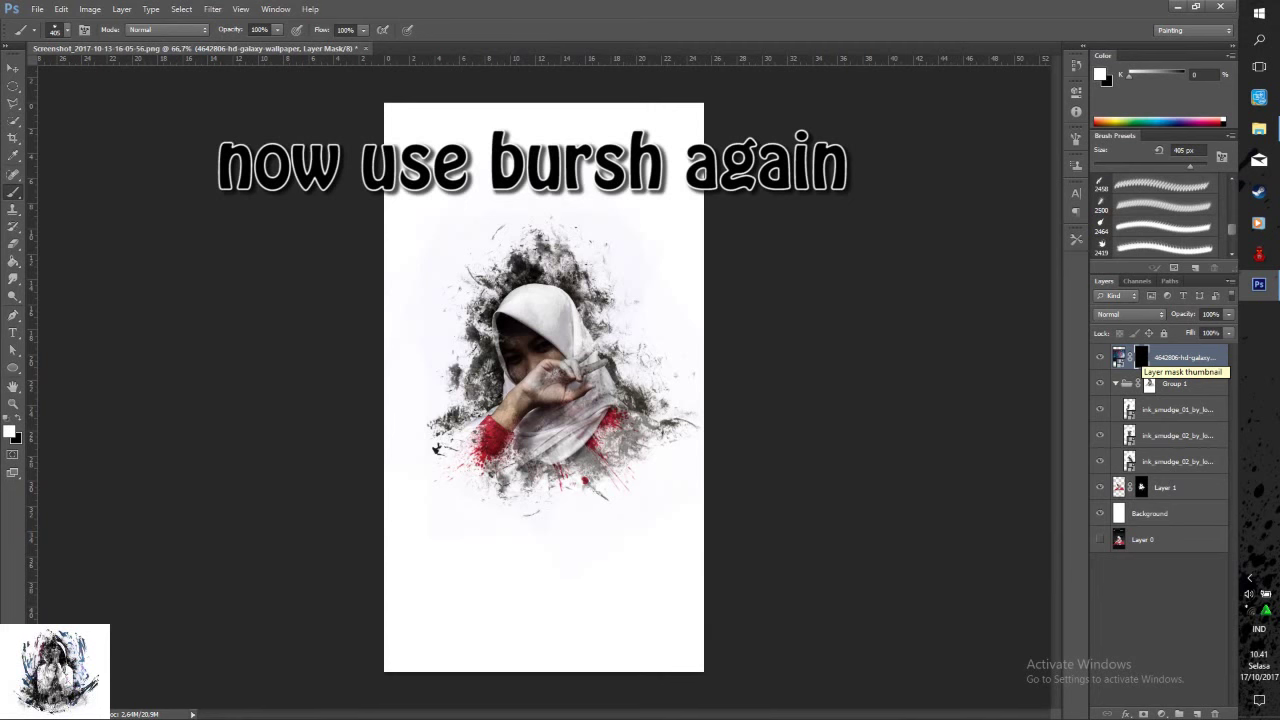
pyautogui.press('F5')
pyautogui.click(990, 174)
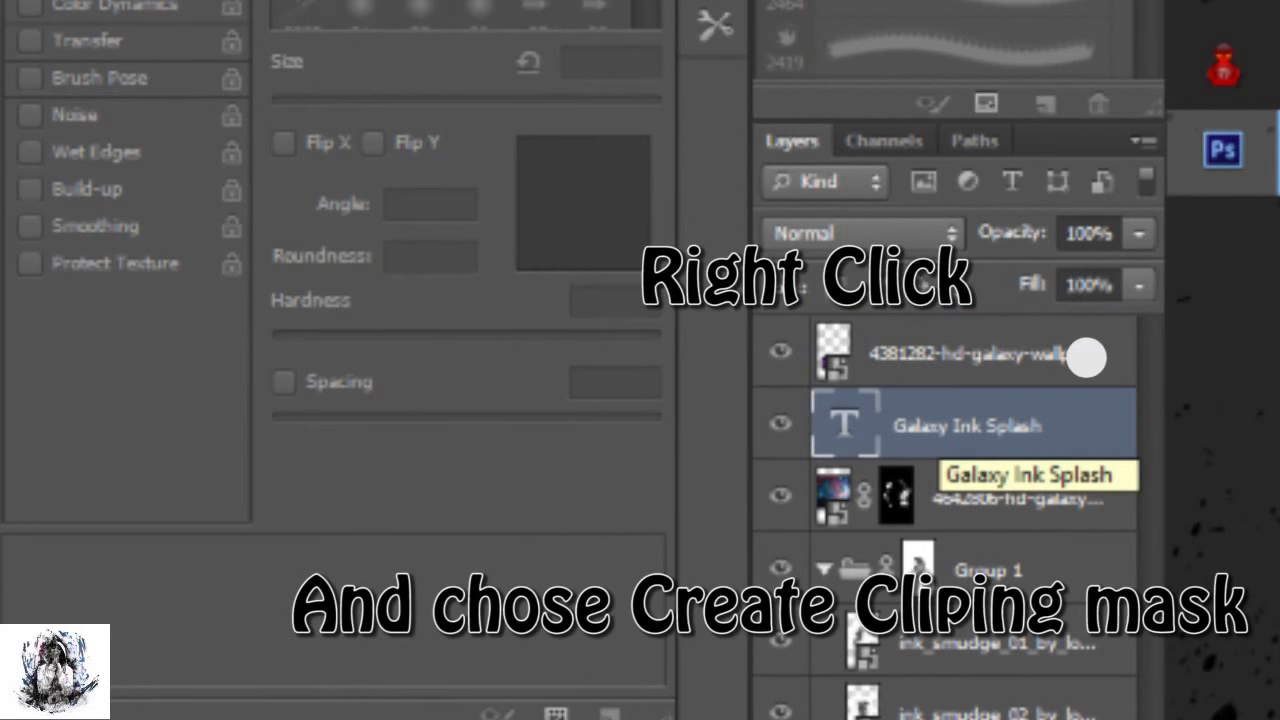
# Bring up the layer options for the top galaxy layer above the Galaxy Ink Splash text
pyautogui.rightClick(1087, 357)
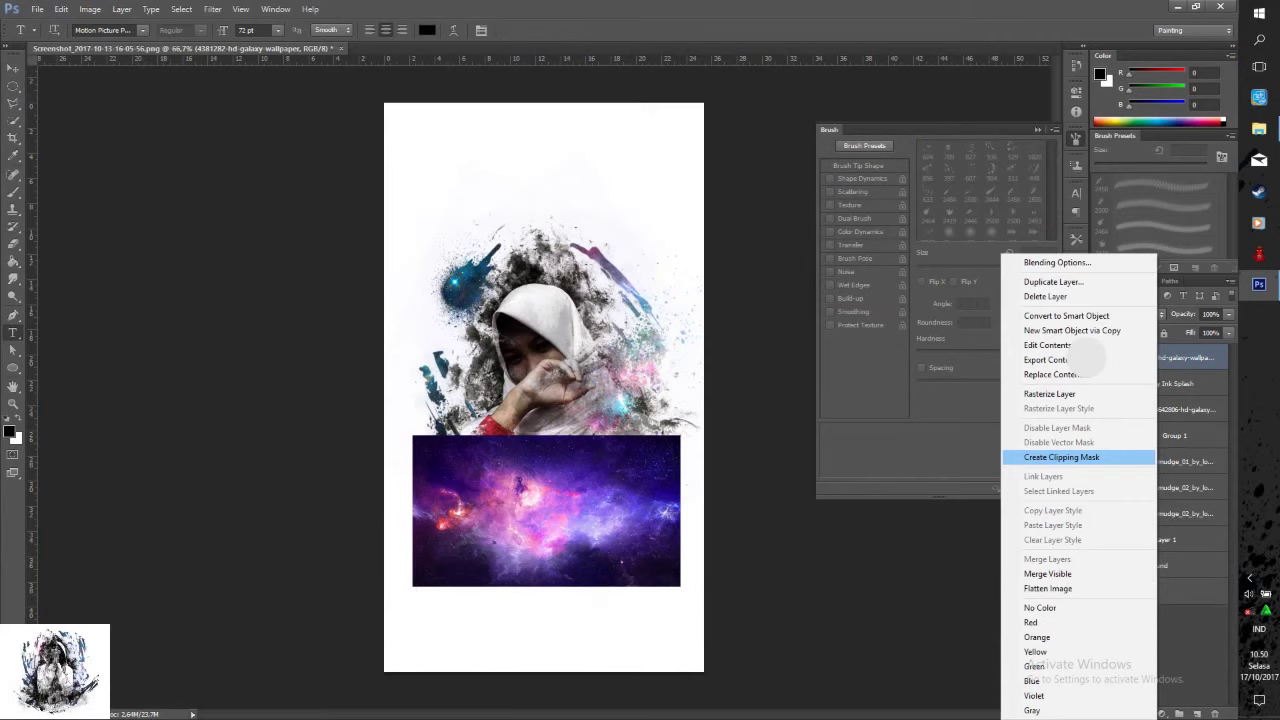